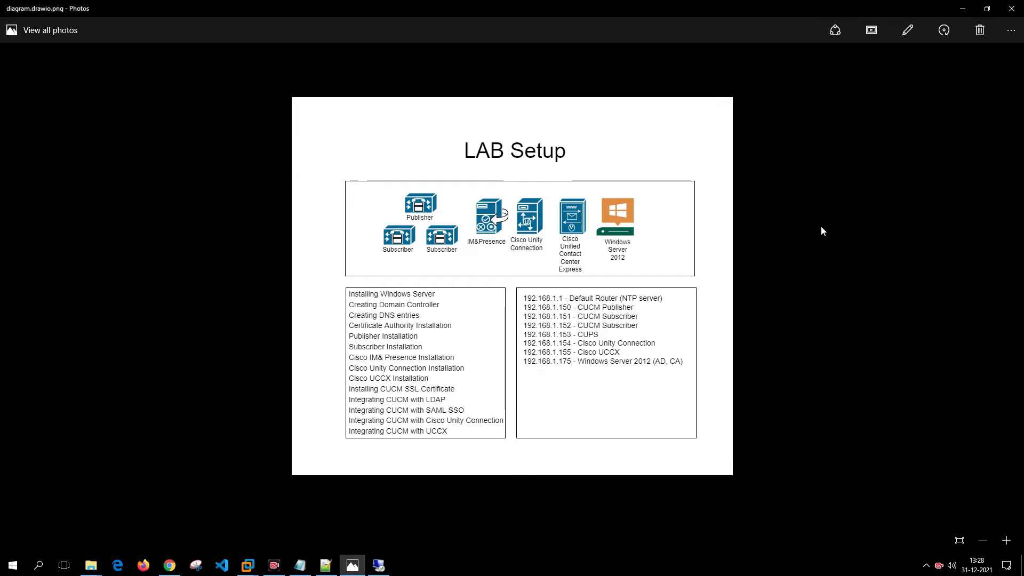
# Switch from the Photos lab diagram to the remote server's Server Manager session.
pyautogui.click(379, 565)
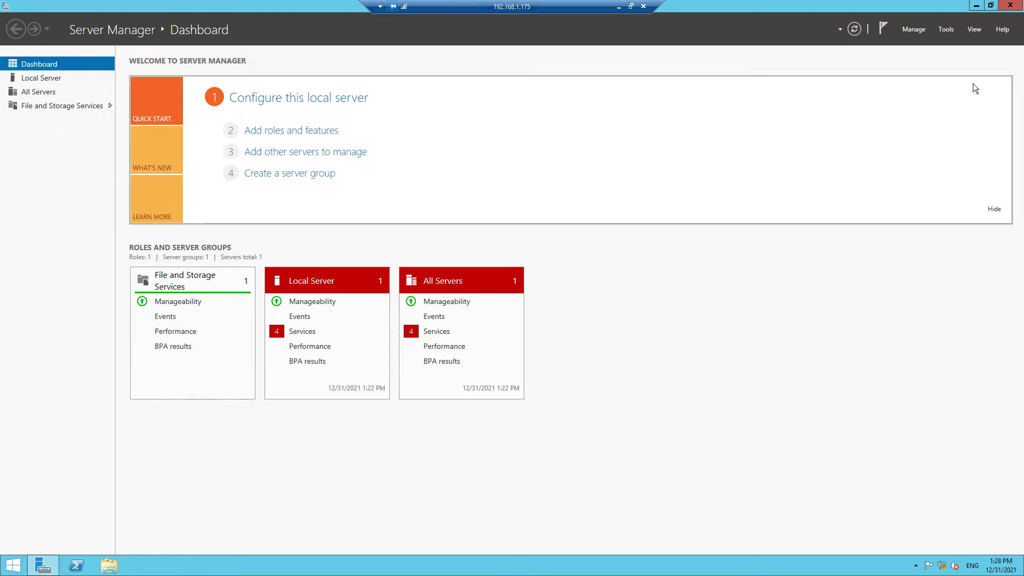
# Start a role-based Add Roles and Features installation targeting the local server UCCINWINAD.
pyautogui.click(912, 31)
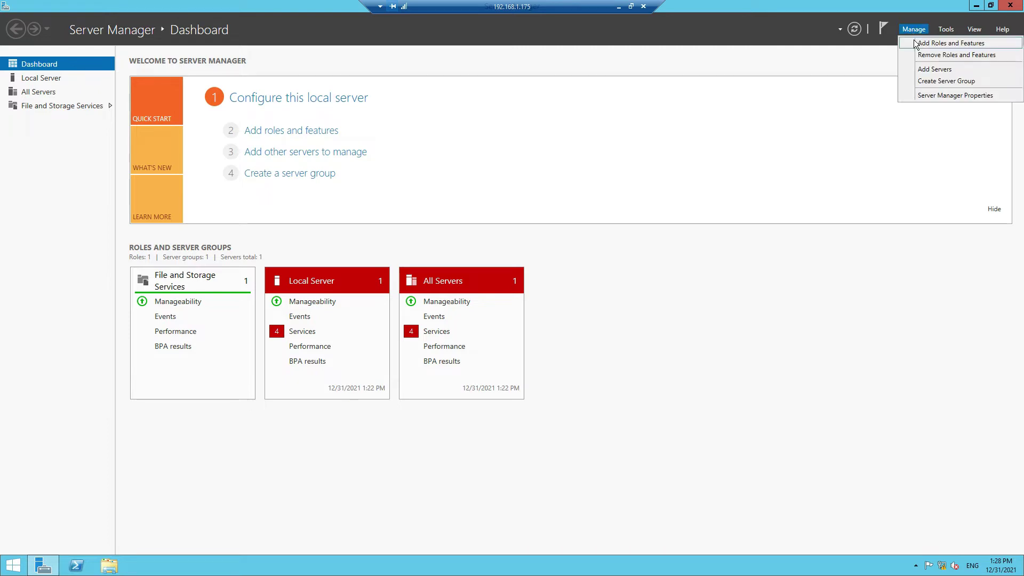
pyautogui.click(915, 45)
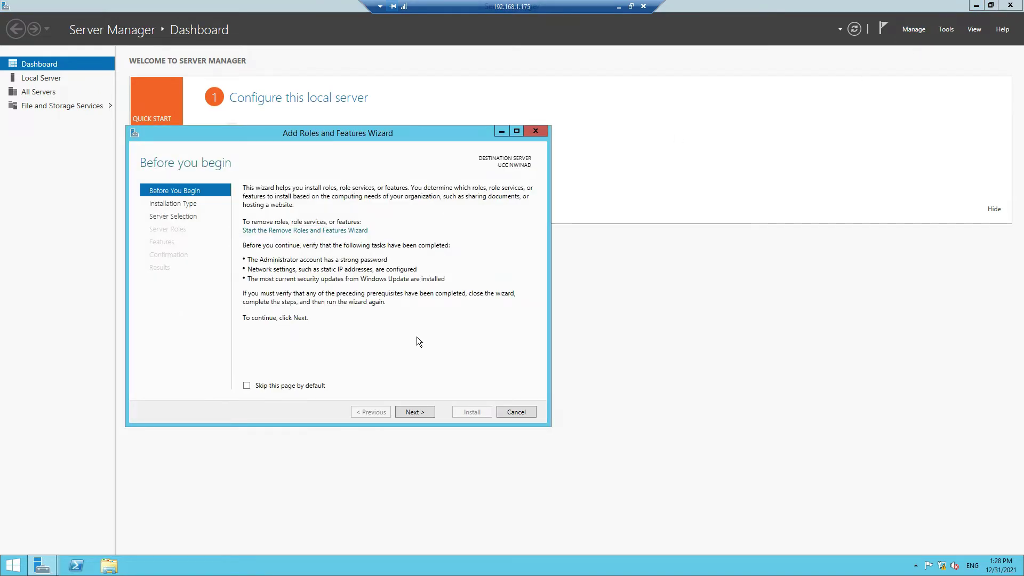
pyautogui.click(426, 412)
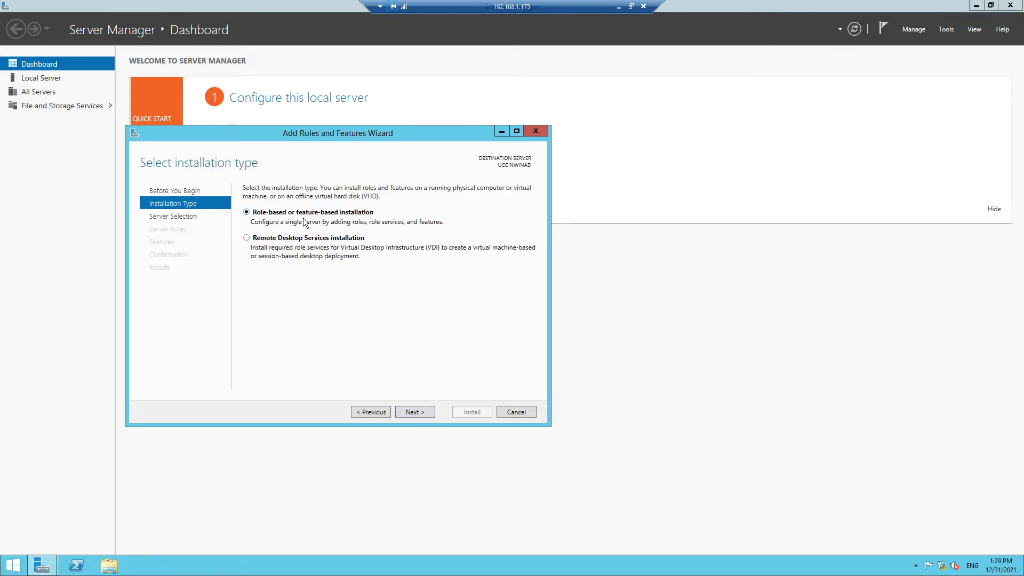
pyautogui.click(430, 413)
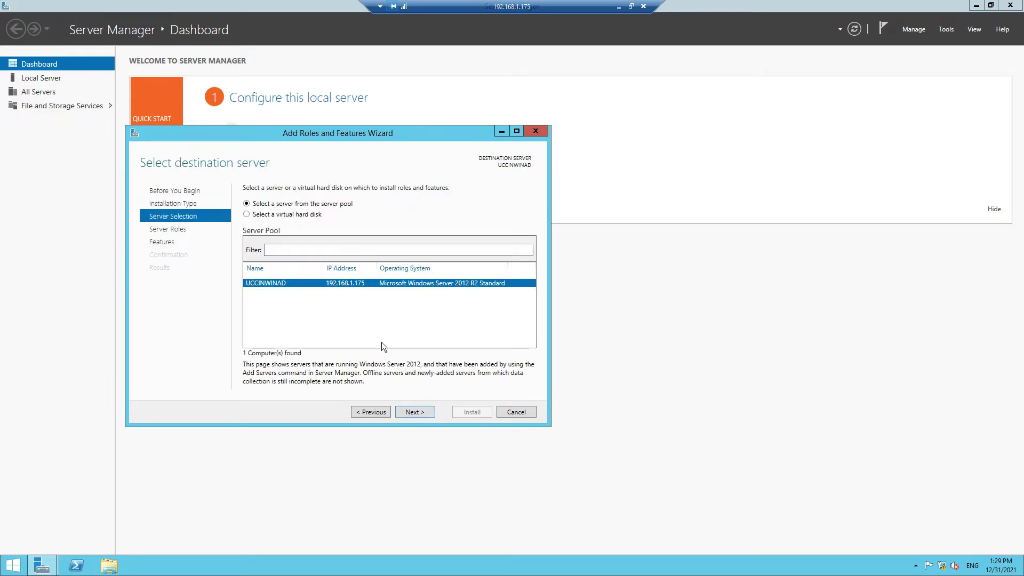
pyautogui.click(408, 412)
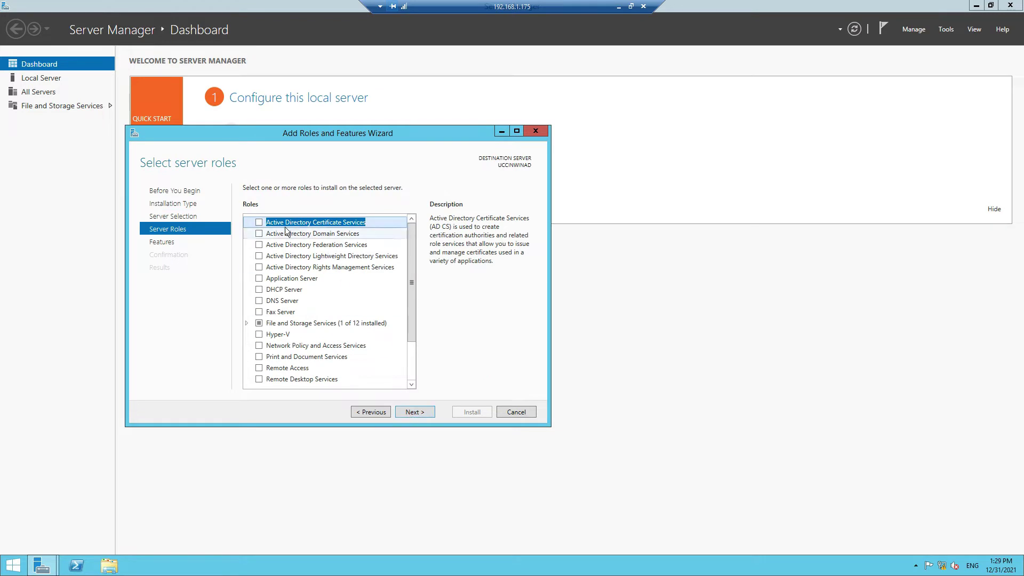
# Select Active Directory Domain Services with its management tools, adding no extra features.
pyautogui.click(258, 234)
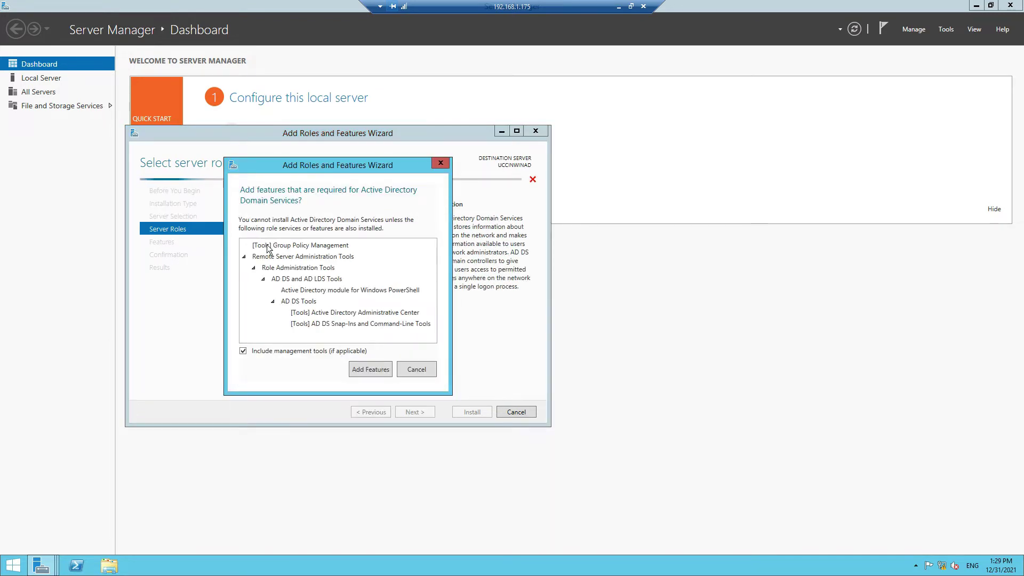
pyautogui.click(376, 369)
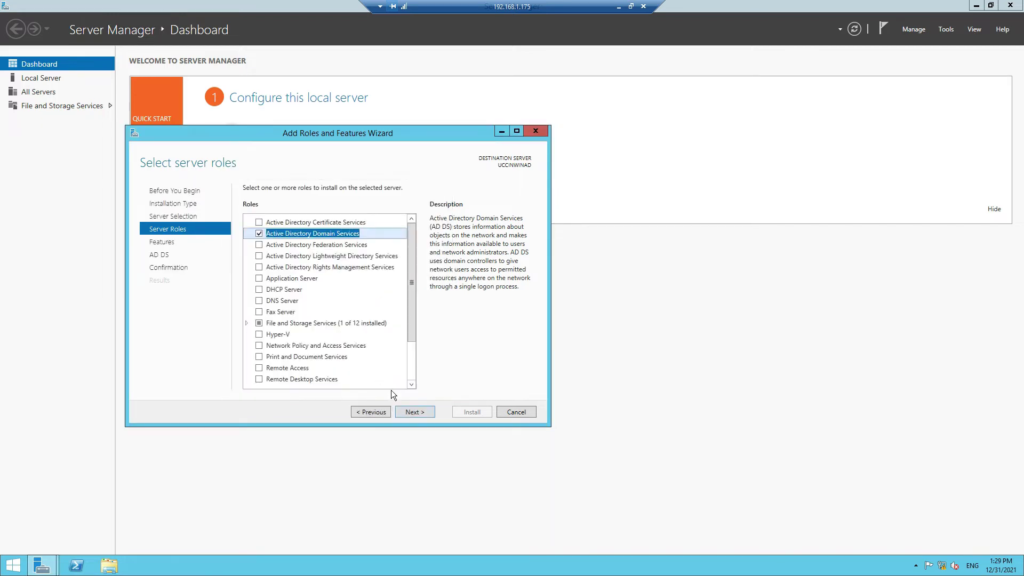
pyautogui.click(414, 412)
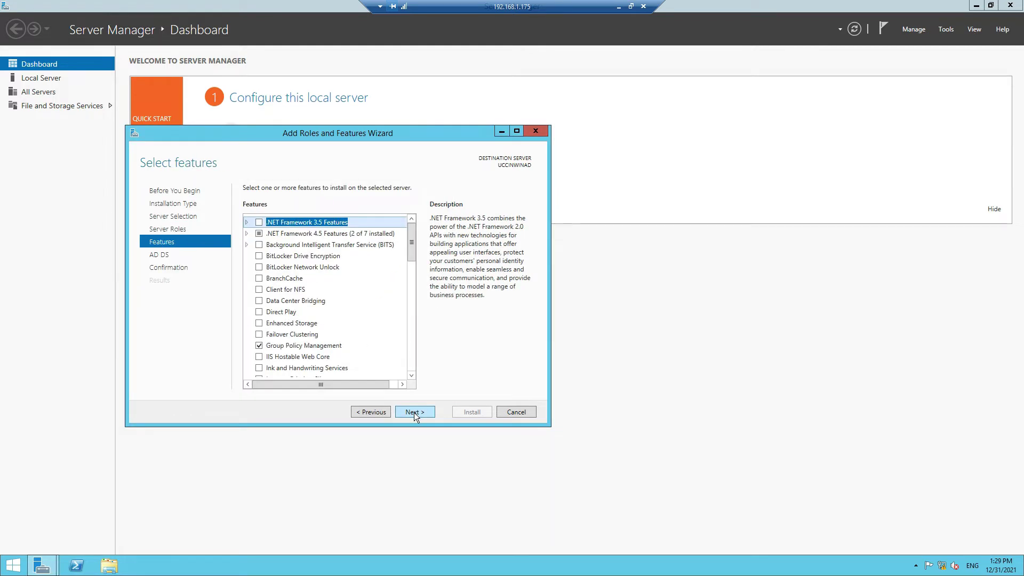
pyautogui.click(414, 412)
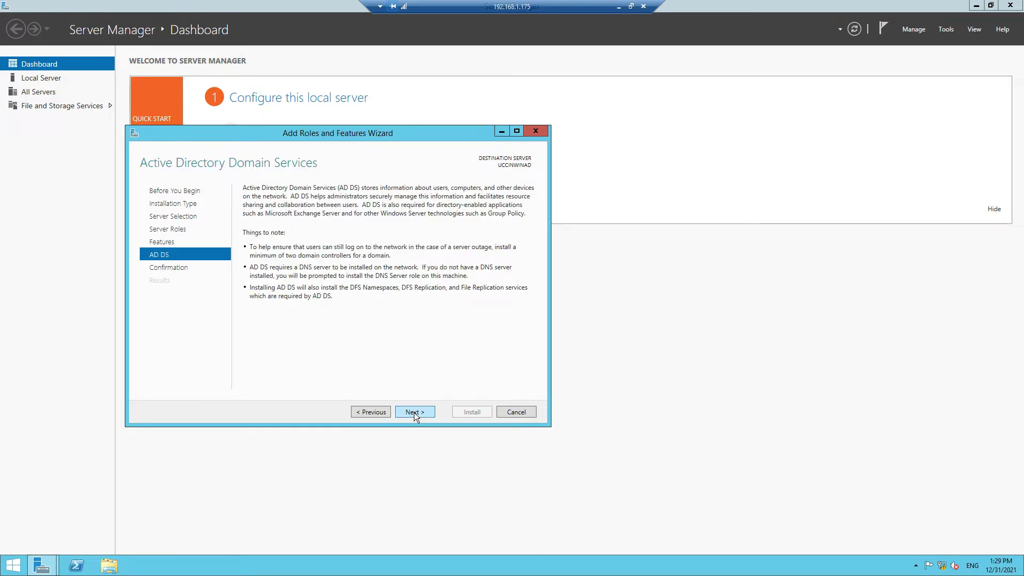
pyautogui.click(414, 411)
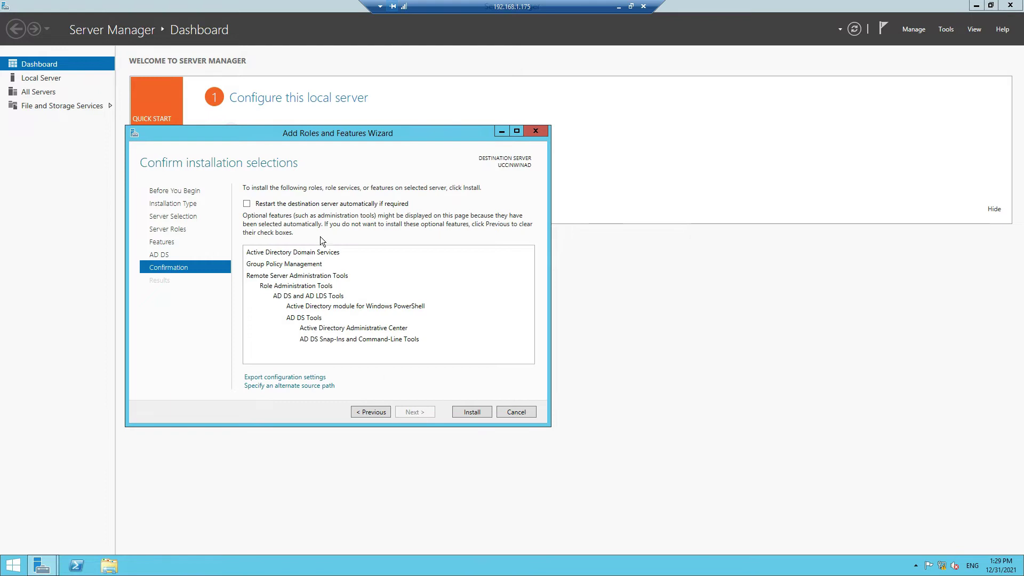
# Allow automatic restarts and begin installing the AD DS role.
pyautogui.click(304, 204)
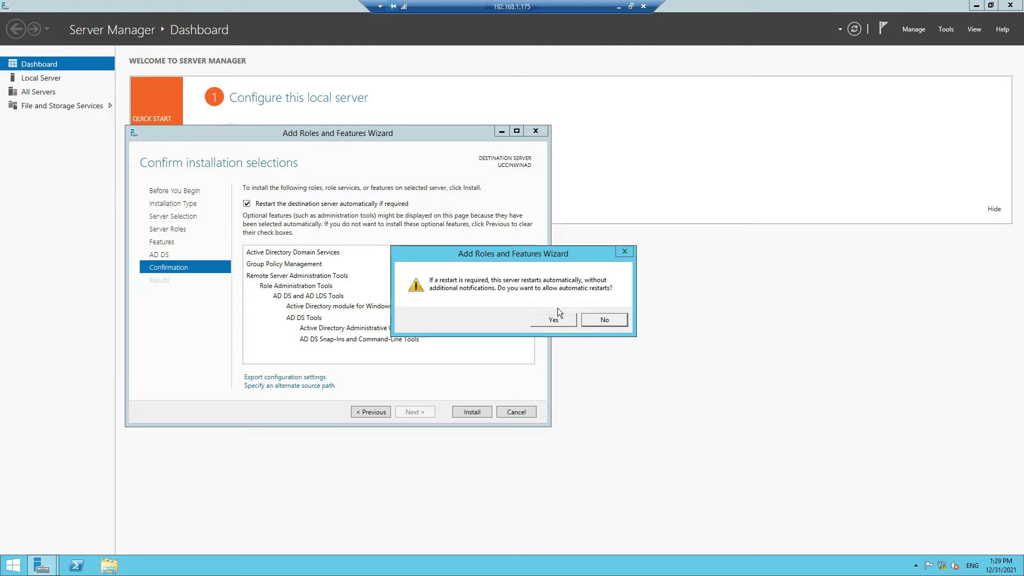
pyautogui.click(555, 321)
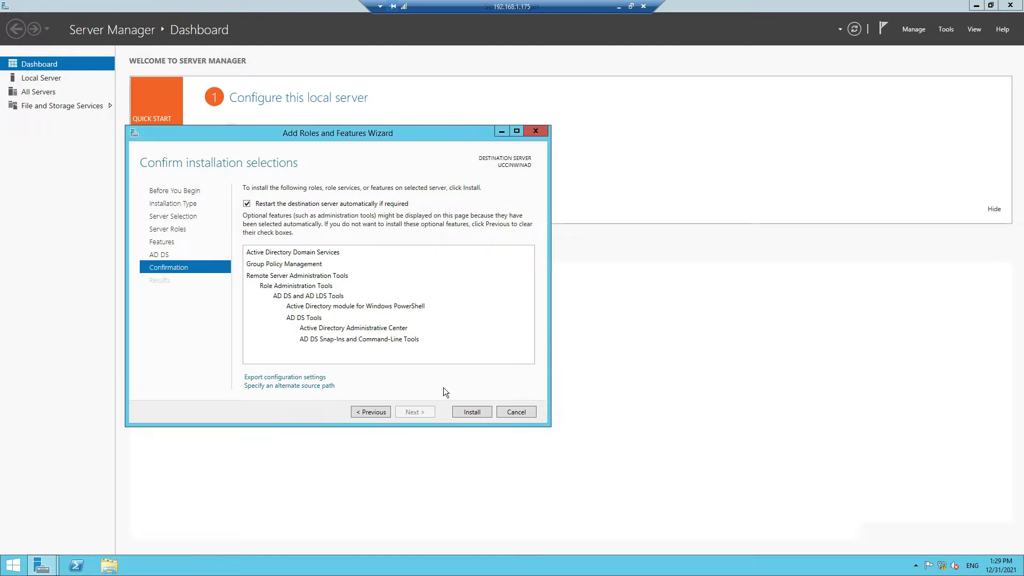
pyautogui.click(462, 410)
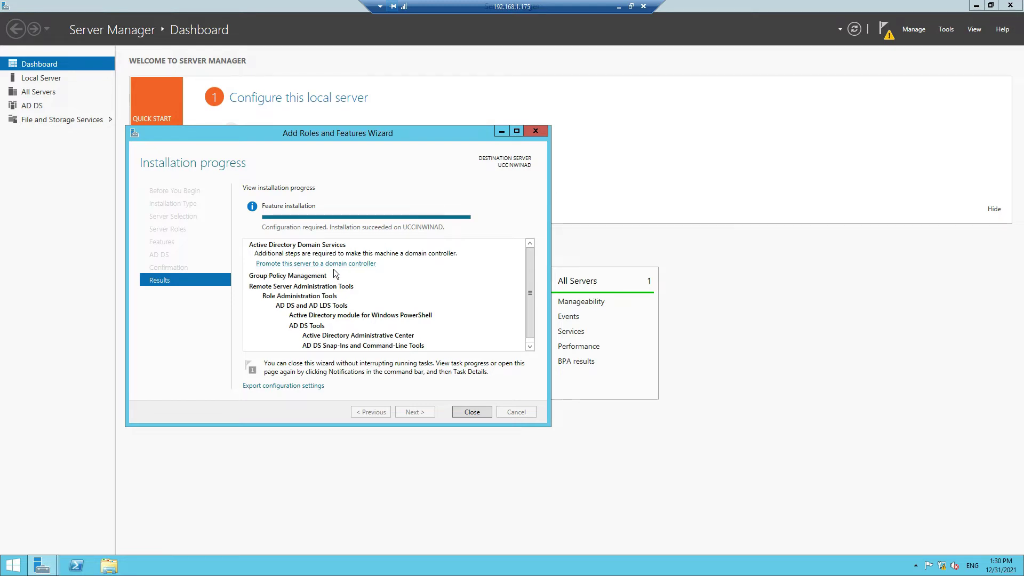
# Launch the wizard to promote UCCINWINAD to a domain controller.
pyautogui.click(348, 265)
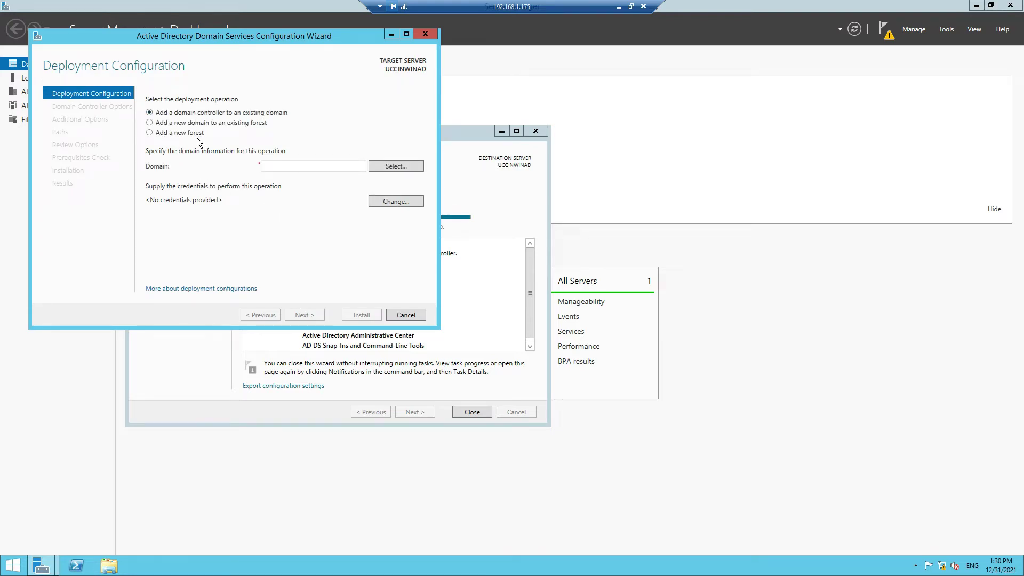
# Create a new forest with root domain uccollabing.com and continue to Domain Controller Options.
pyautogui.click(197, 134)
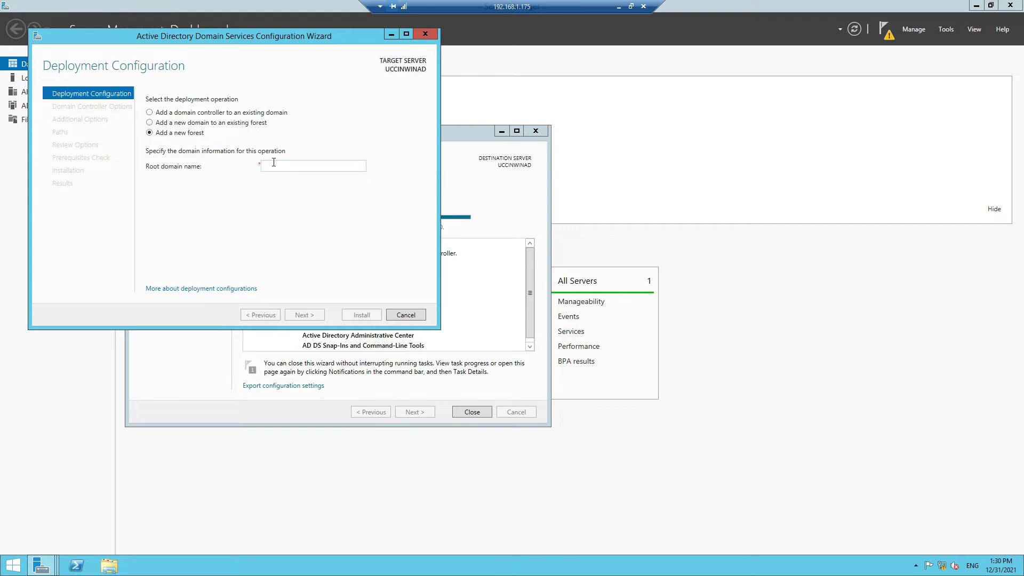
pyautogui.write('ucco')
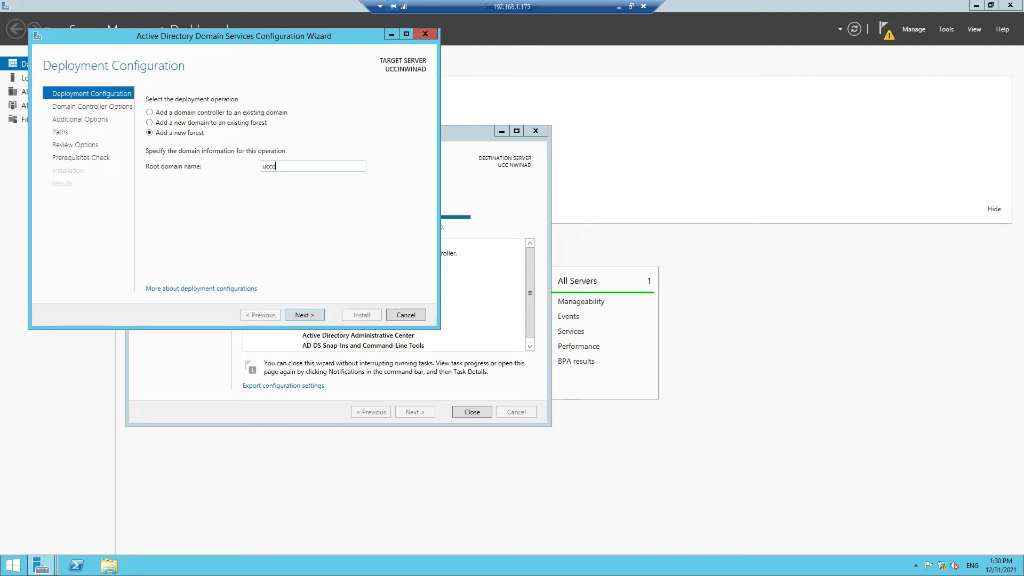
pyautogui.write('llabing.com')
pyautogui.click(297, 314)
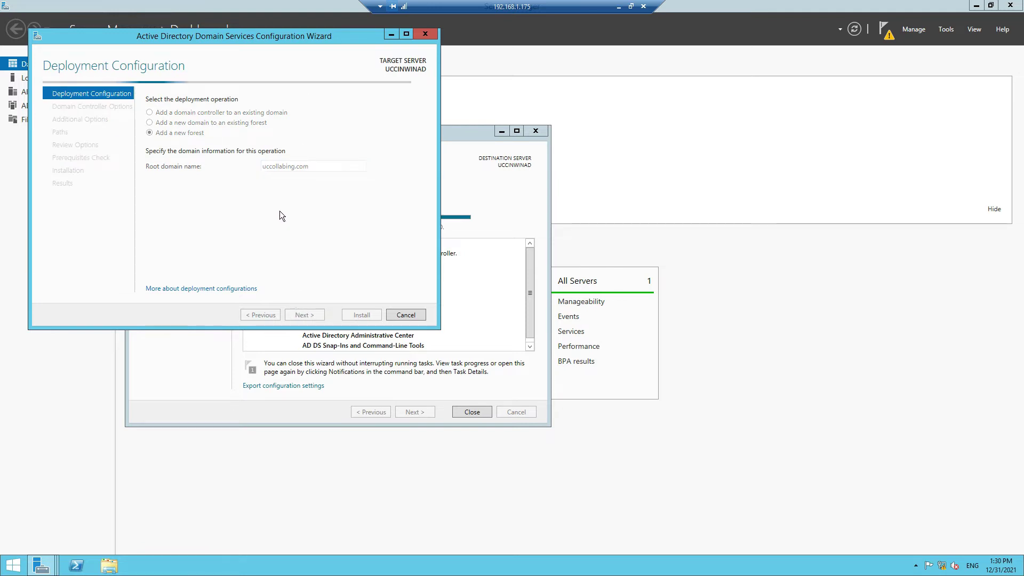
pyautogui.moveTo(261, 36); pyautogui.dragTo(539, 106)
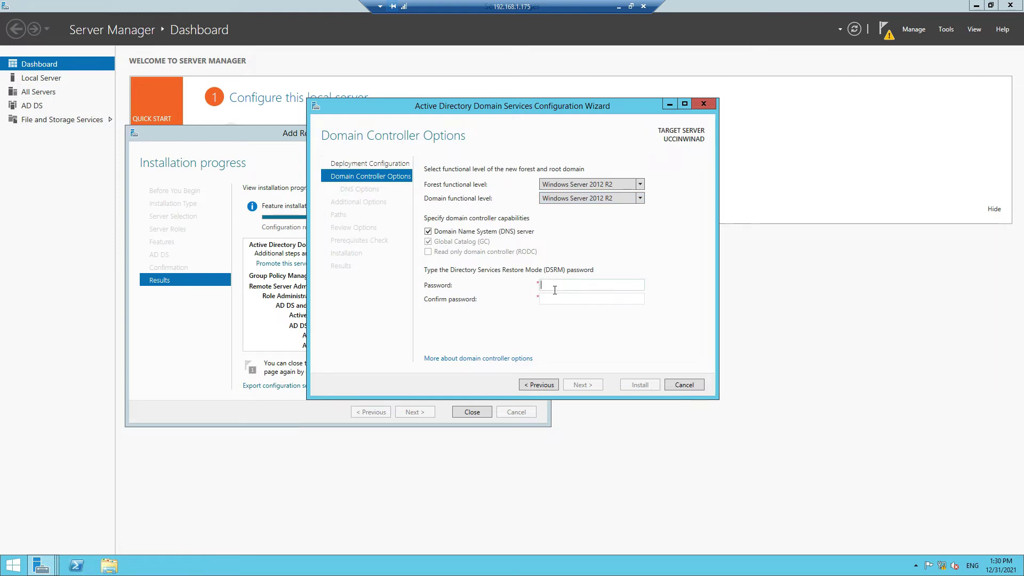
# Set and confirm the restore-mode password, skip DNS delegation, and accept NetBIOS name UCCOLLABING.
pyautogui.write('********')
pyautogui.press('Tab')
pyautogui.write('********')
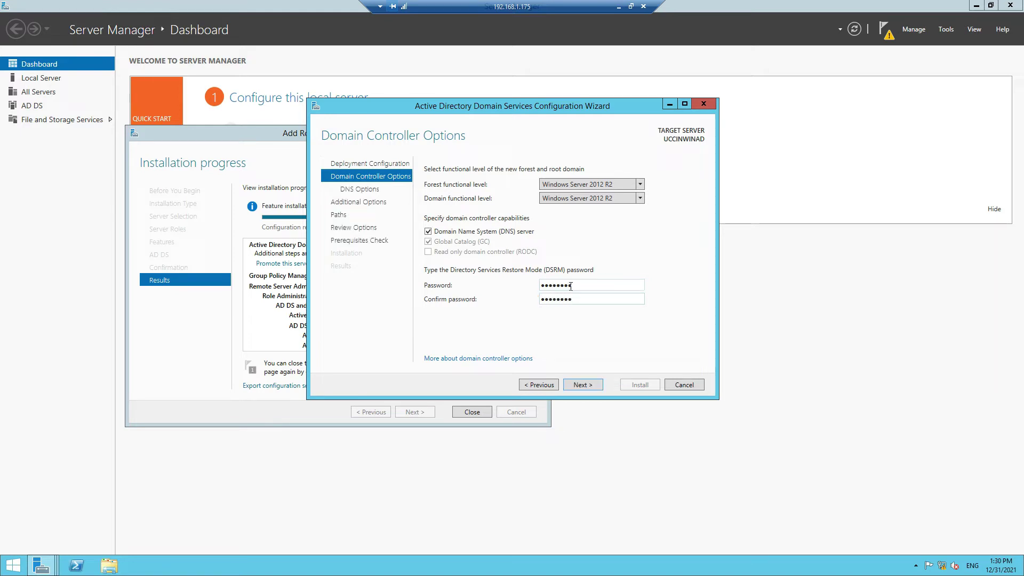
pyautogui.click(583, 384)
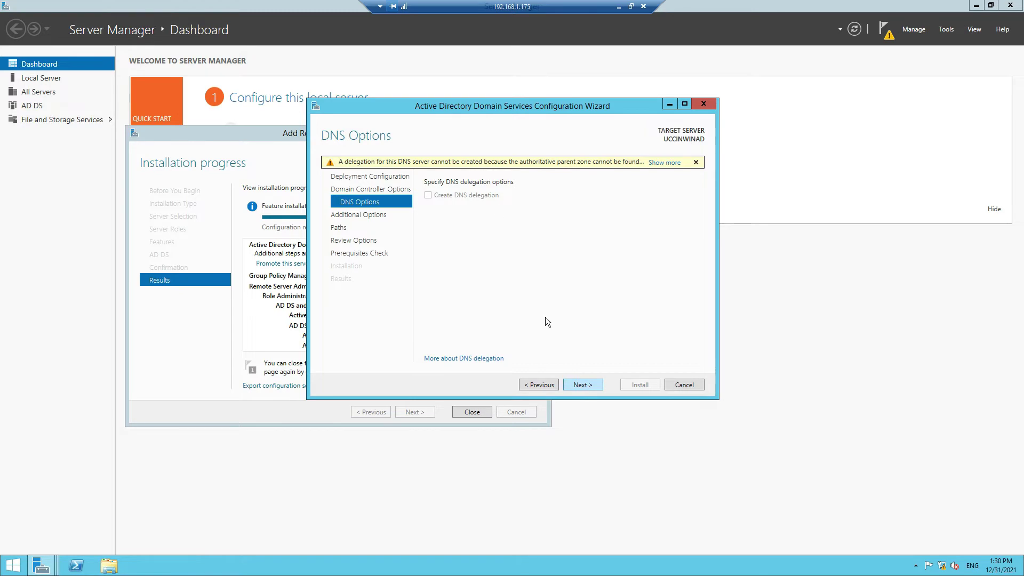
pyautogui.click(598, 385)
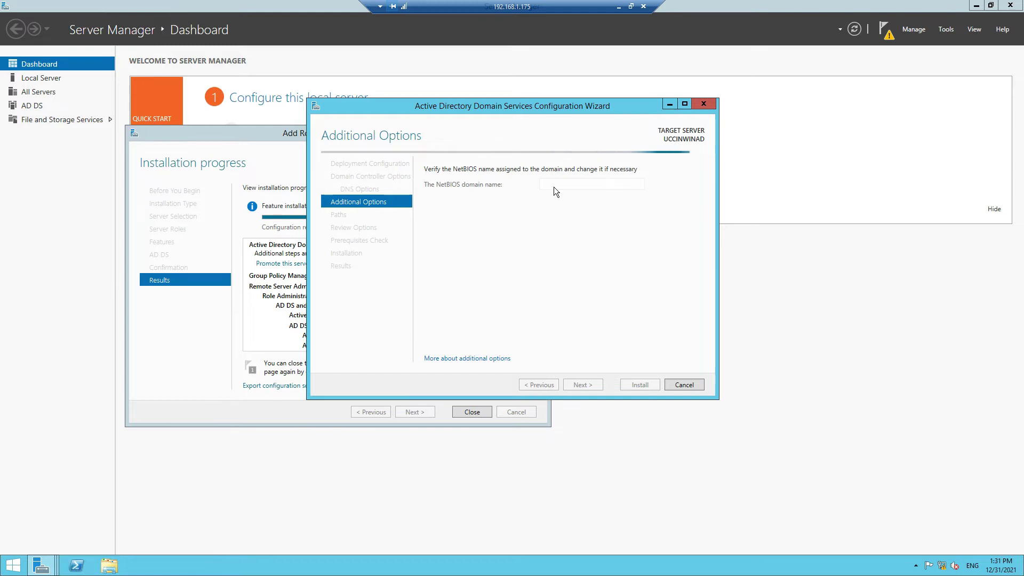
pyautogui.click(582, 383)
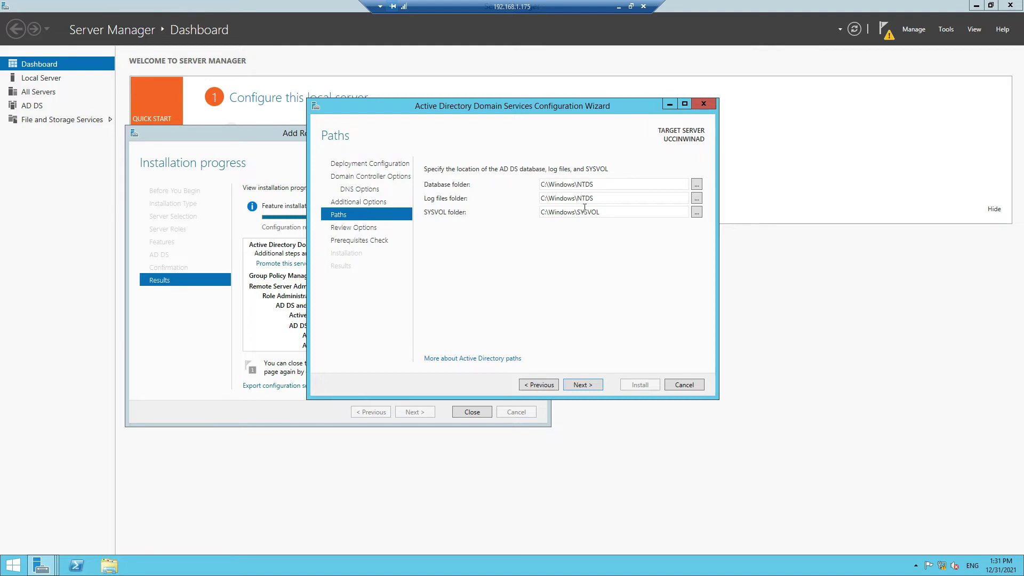
# Keep default NTDS and SYSVOL paths, review options, and install once prerequisites pass.
pyautogui.click(591, 390)
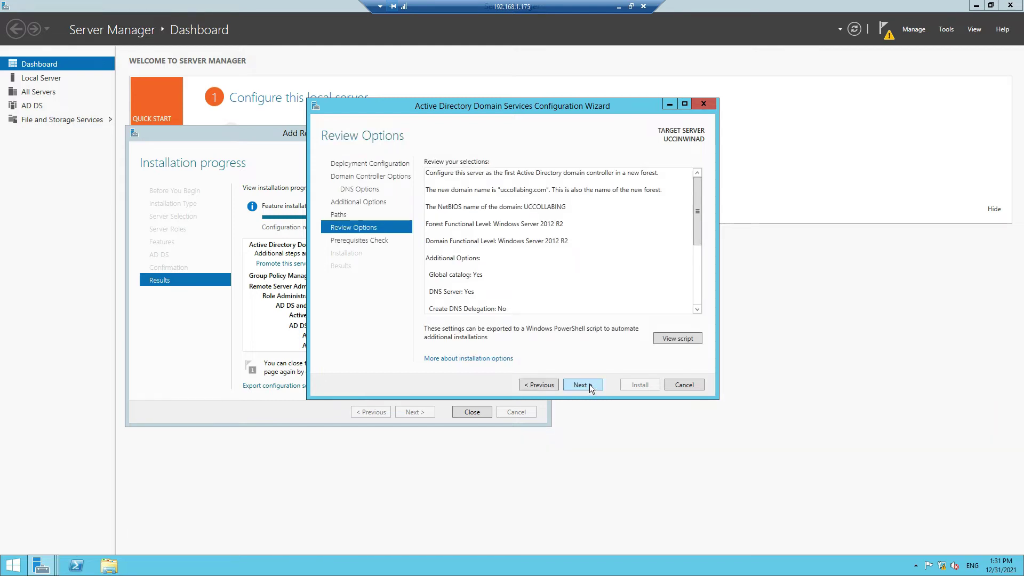
pyautogui.scroll(-5, 608, 293)
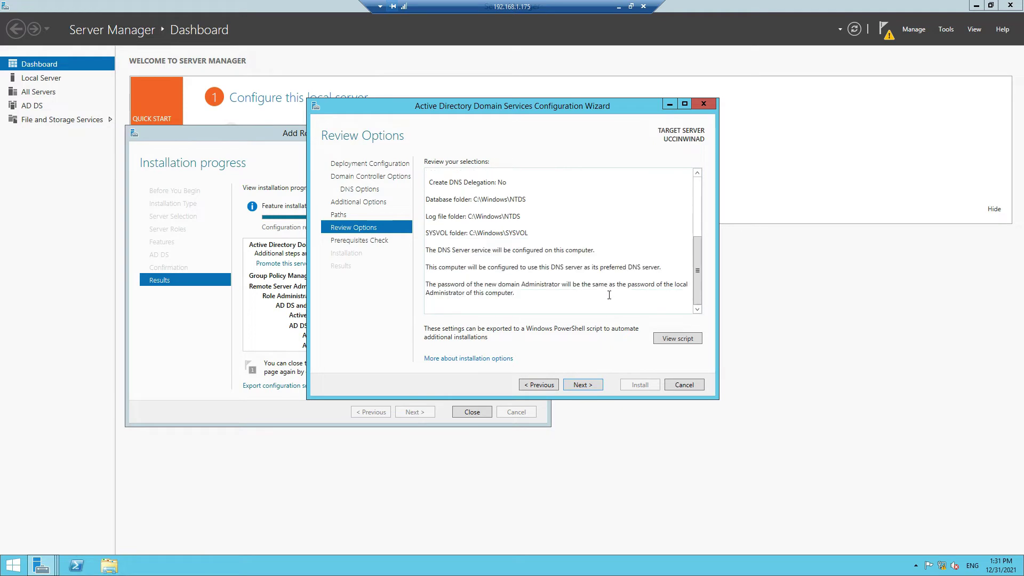
pyautogui.scroll(5, 609, 295)
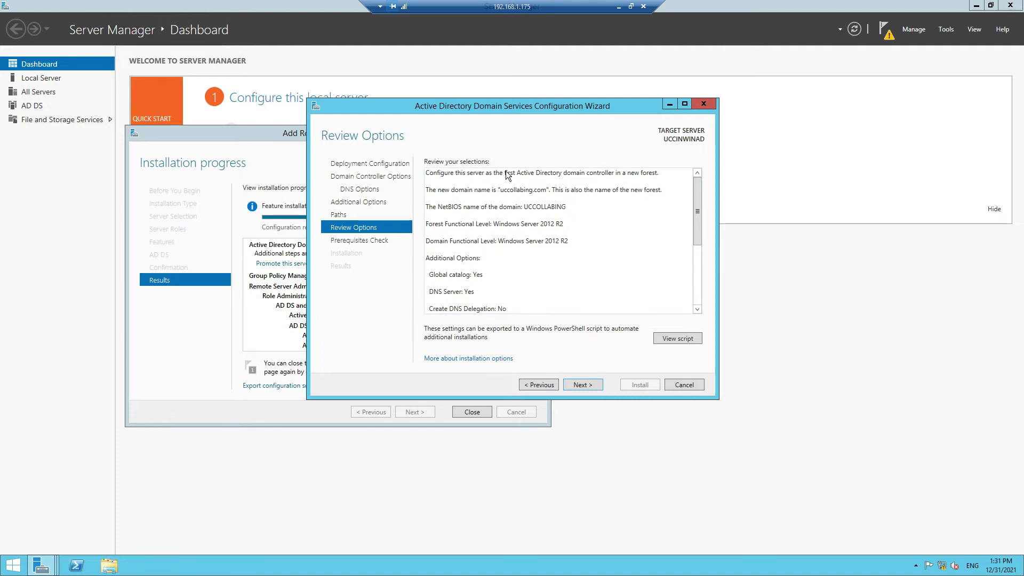
pyautogui.click(583, 381)
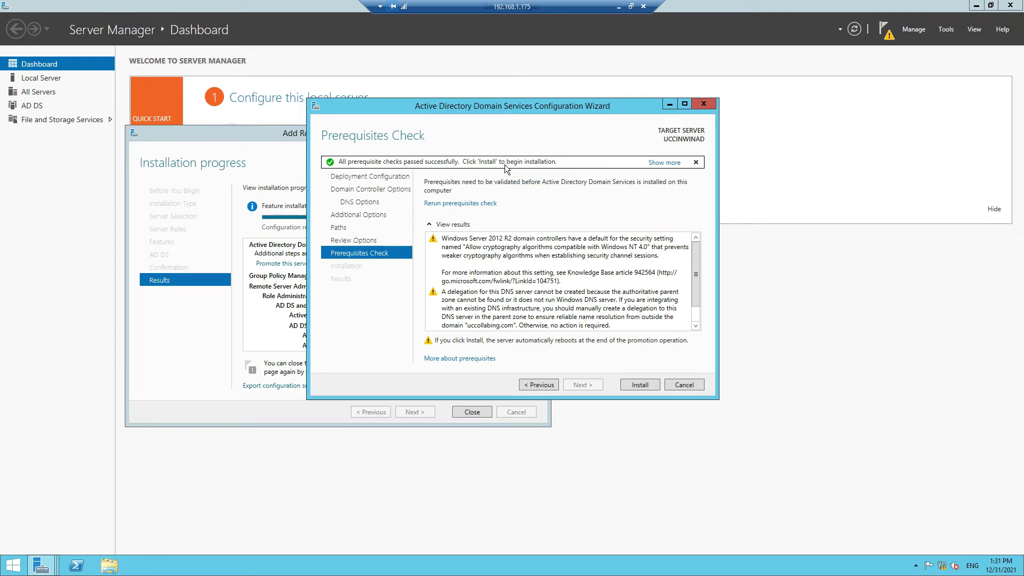
pyautogui.click(625, 385)
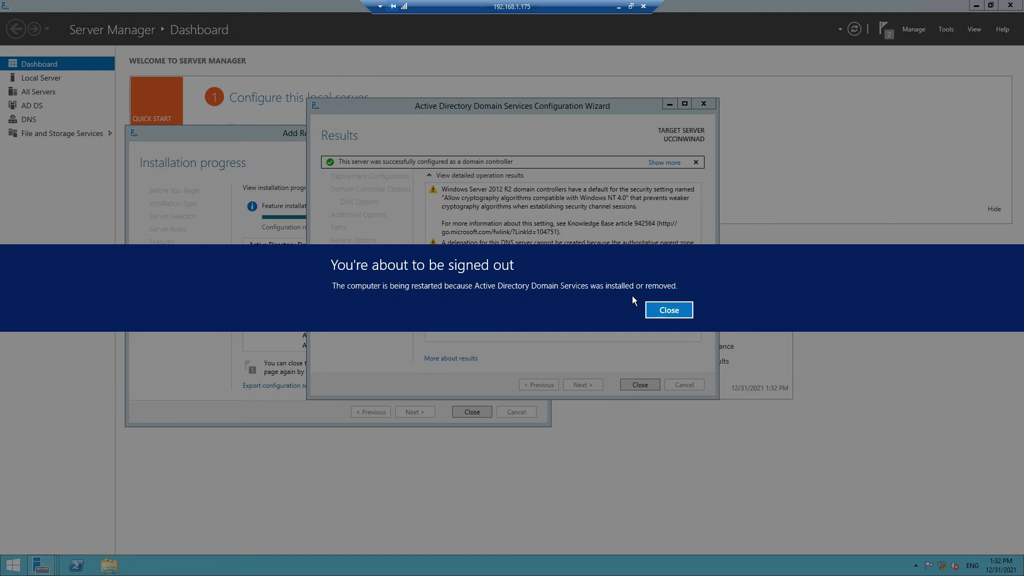
# Close the sign-out notice after the domain controller promotion completes.
pyautogui.click(669, 309)
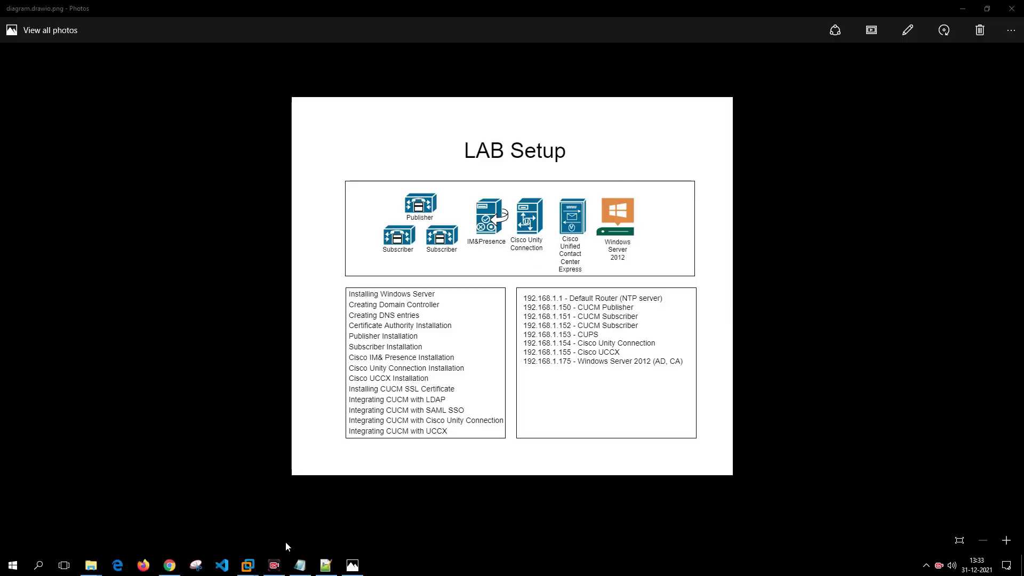
# Bring the UCCINWINAD virtual machine window forward from the VMware taskbar.
pyautogui.moveTo(253, 564)
pyautogui.click(324, 494)
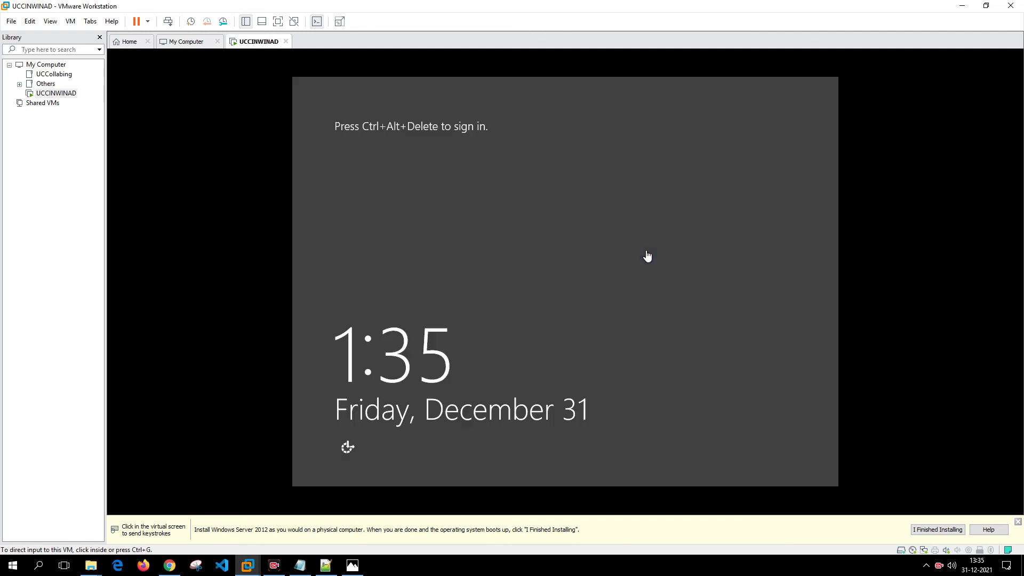
# Run mstsc and connect to 192.168.1.175, trusting the remote connection.
pyautogui.click(550, 574)
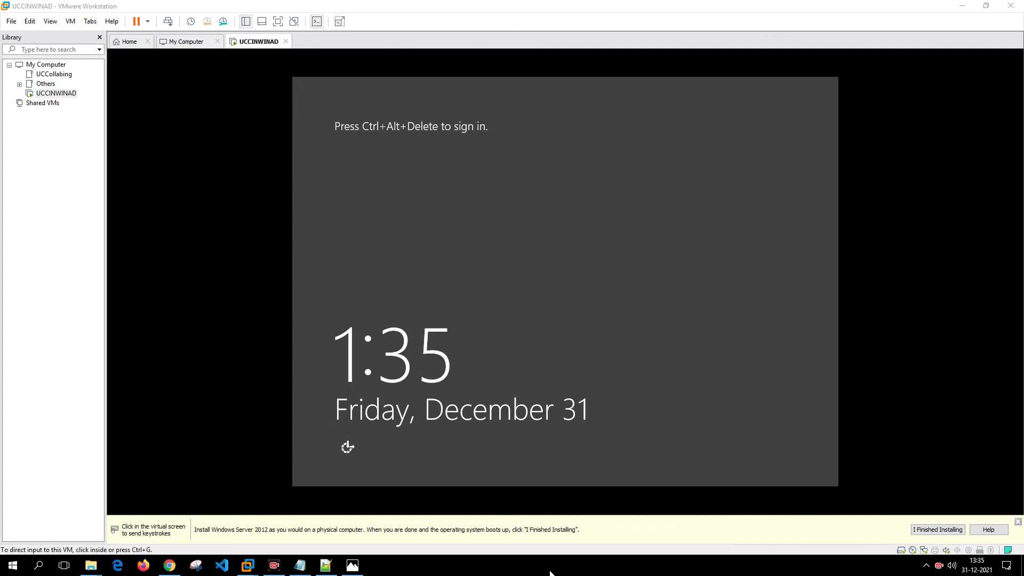
pyautogui.press('super+r')
pyautogui.press('Return')
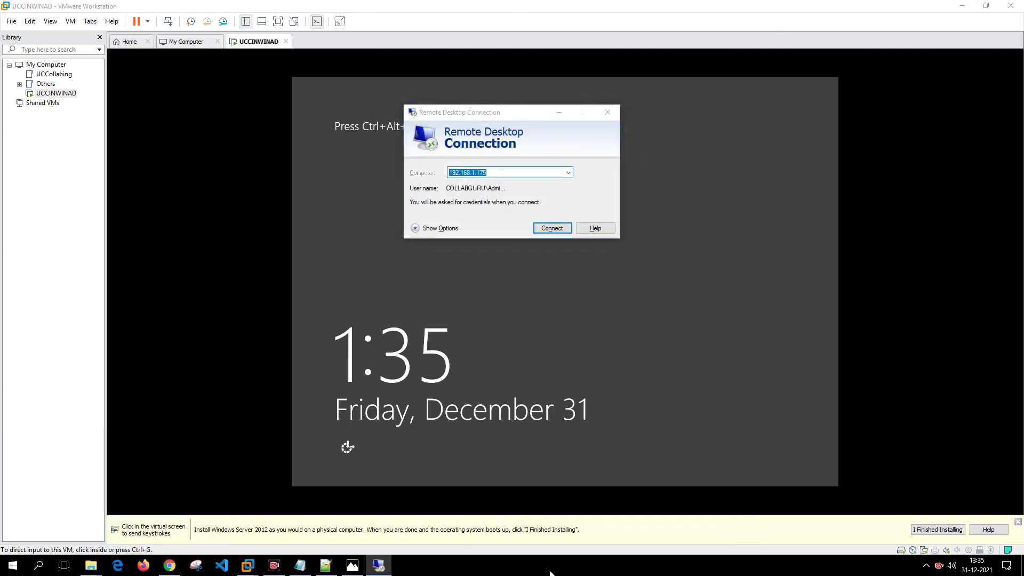
pyautogui.press('Return')
pyautogui.hotkey('alt', 'n')
pyautogui.write('********')
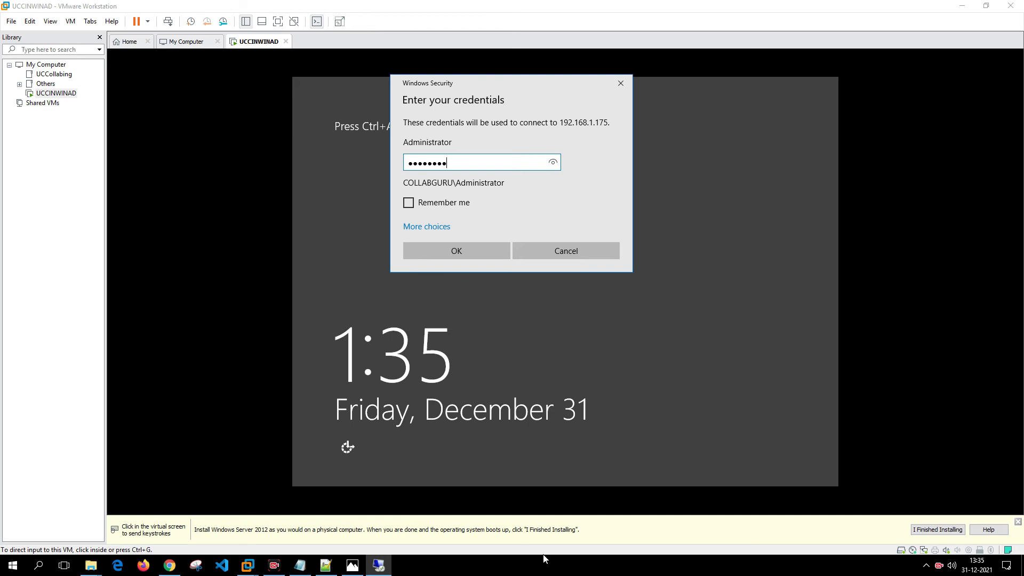
# Sign in with a different account as uccollabing\Administrator and the domain password.
pyautogui.click(437, 227)
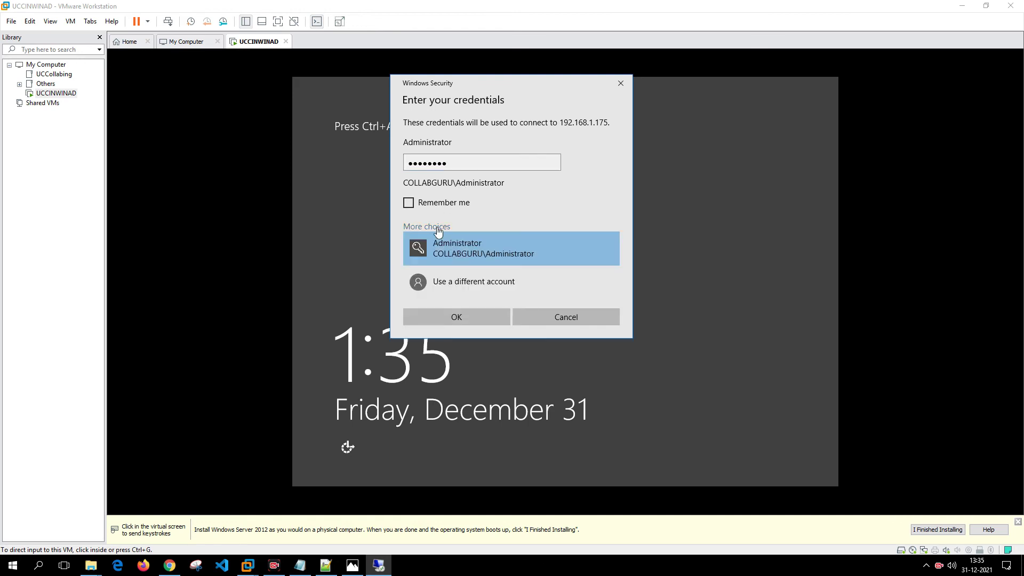
pyautogui.click(469, 274)
pyautogui.write('uc')
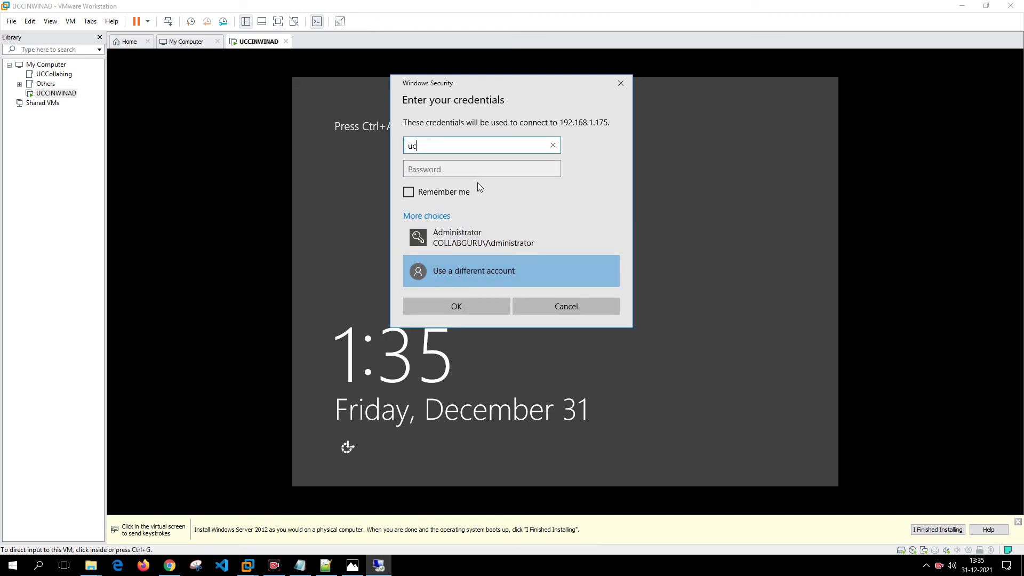
pyautogui.write('collabing\\Administrator')
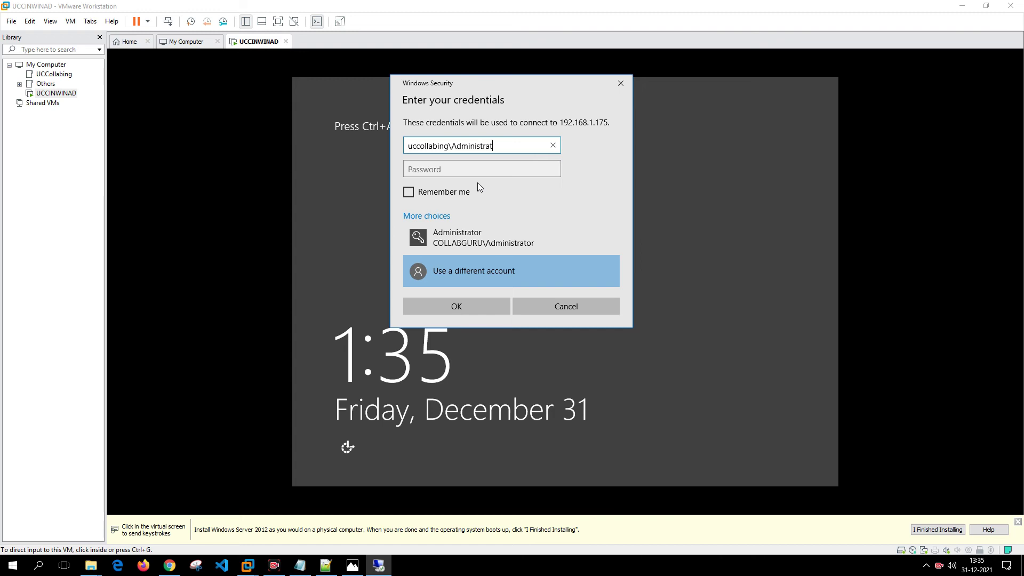
pyautogui.press('Tab')
pyautogui.write('••••••••')
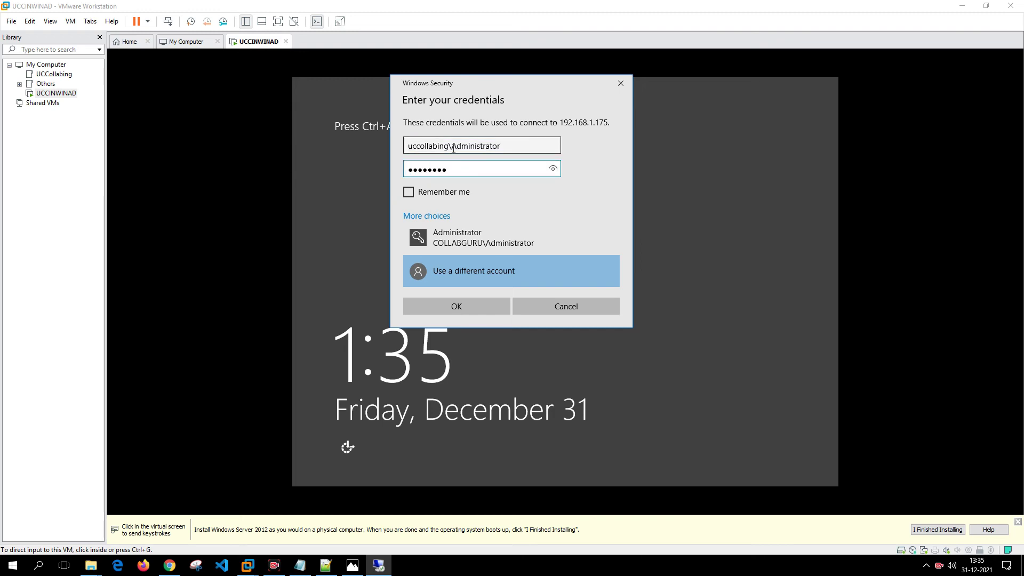
pyautogui.moveTo(449, 147); pyautogui.dragTo(366, 159)
pyautogui.moveTo(453, 148); pyautogui.dragTo(500, 160)
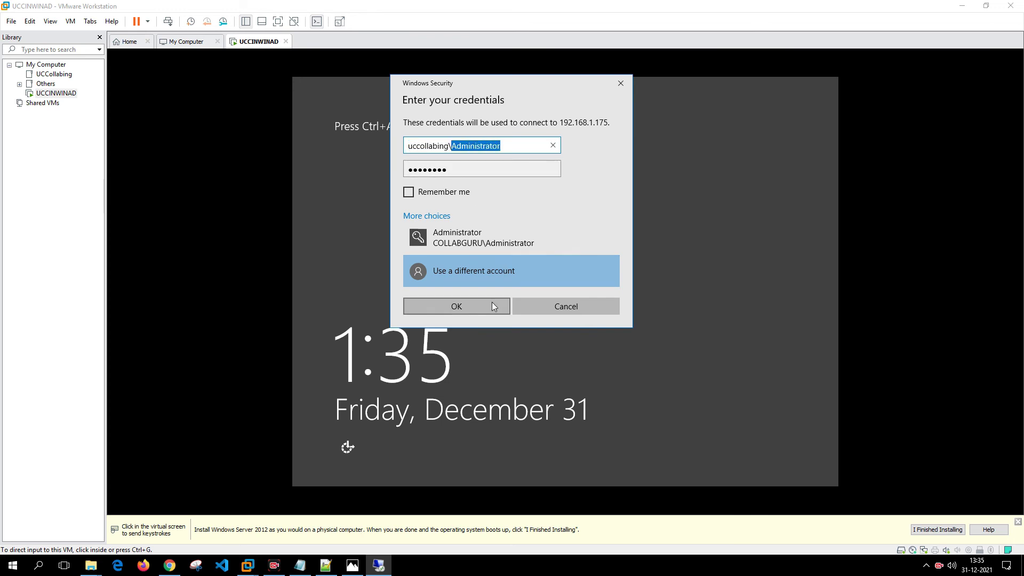
pyautogui.click(457, 306)
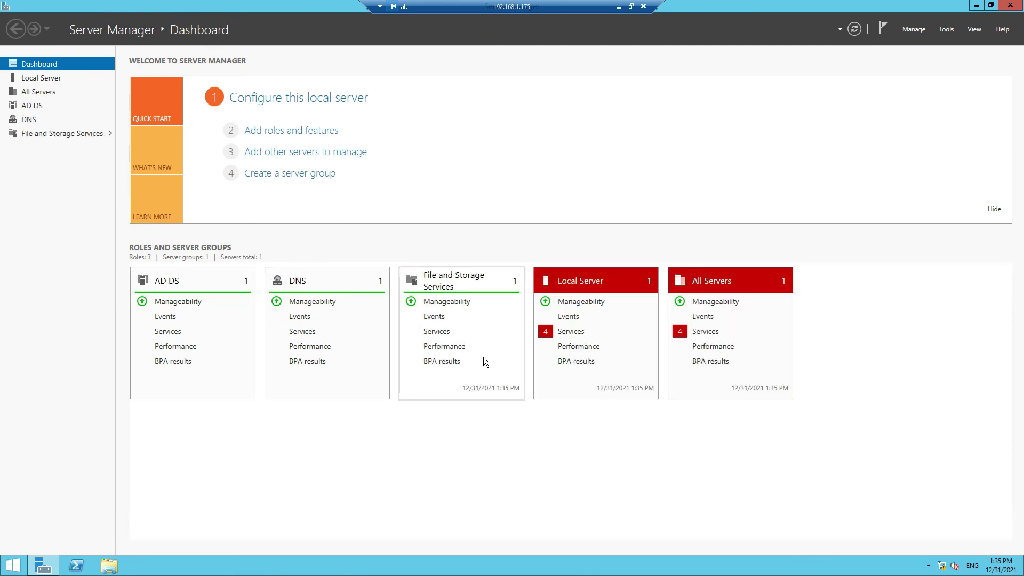
pyautogui.press('super')
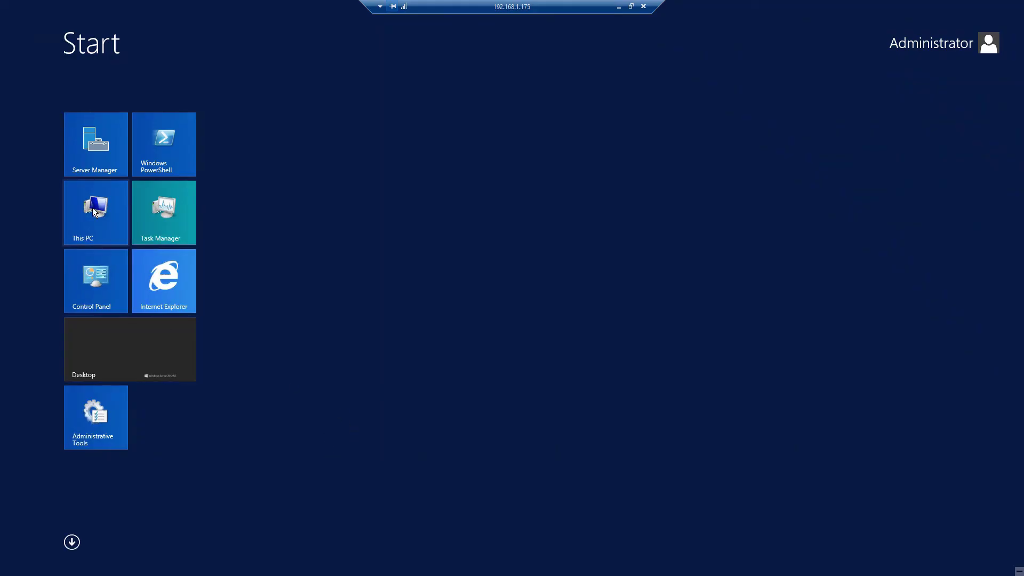
pyautogui.press('super')
pyautogui.press('super')
pyautogui.rightClick(99, 242)
pyautogui.click(131, 528)
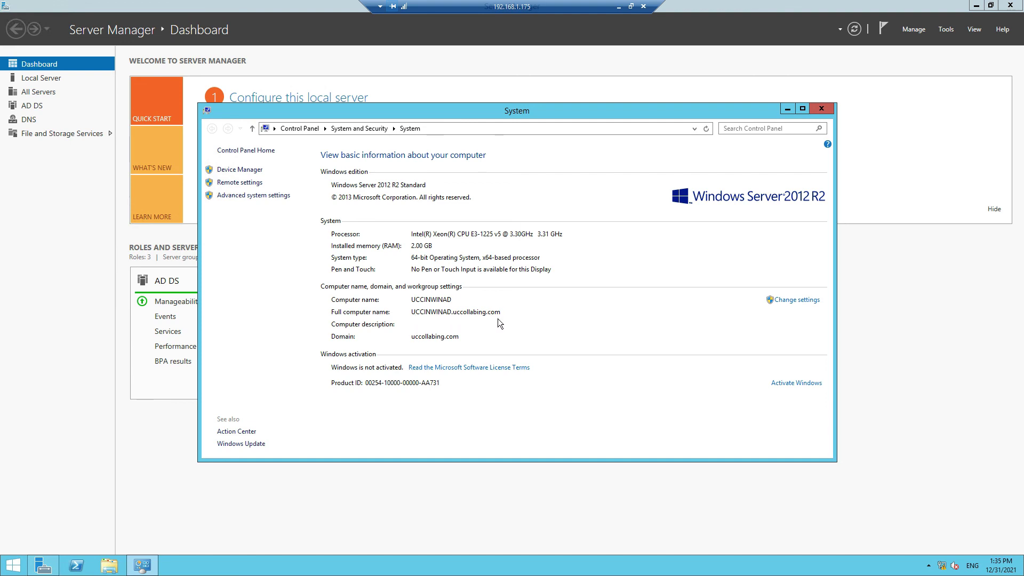
pyautogui.click(829, 110)
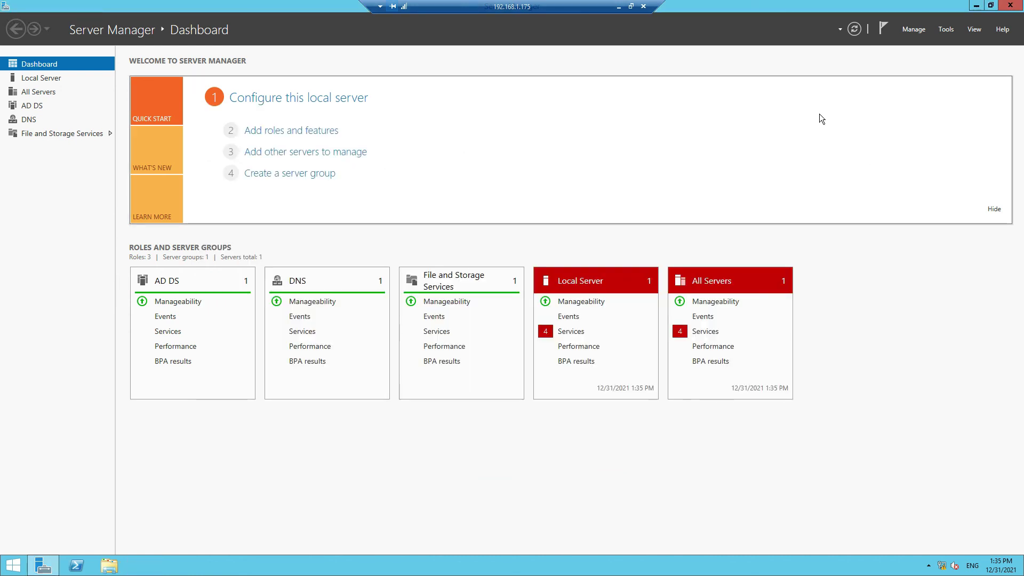